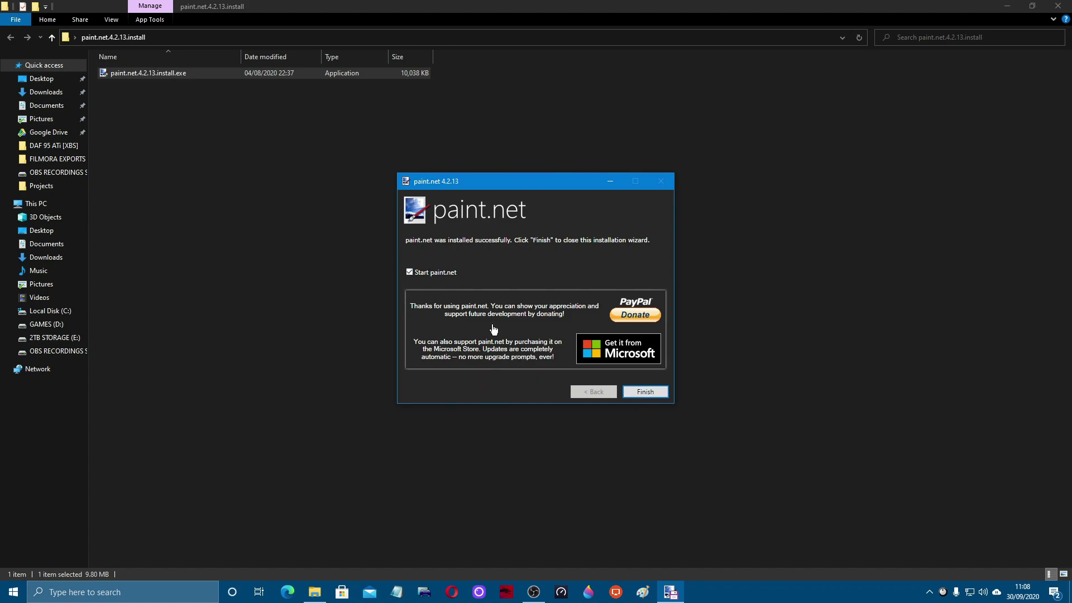
Step: Finish the paint.net 4.2.13 setup wizard with Start paint.net left ticked
{"action": "left_click", "coordinate": [649, 392]}
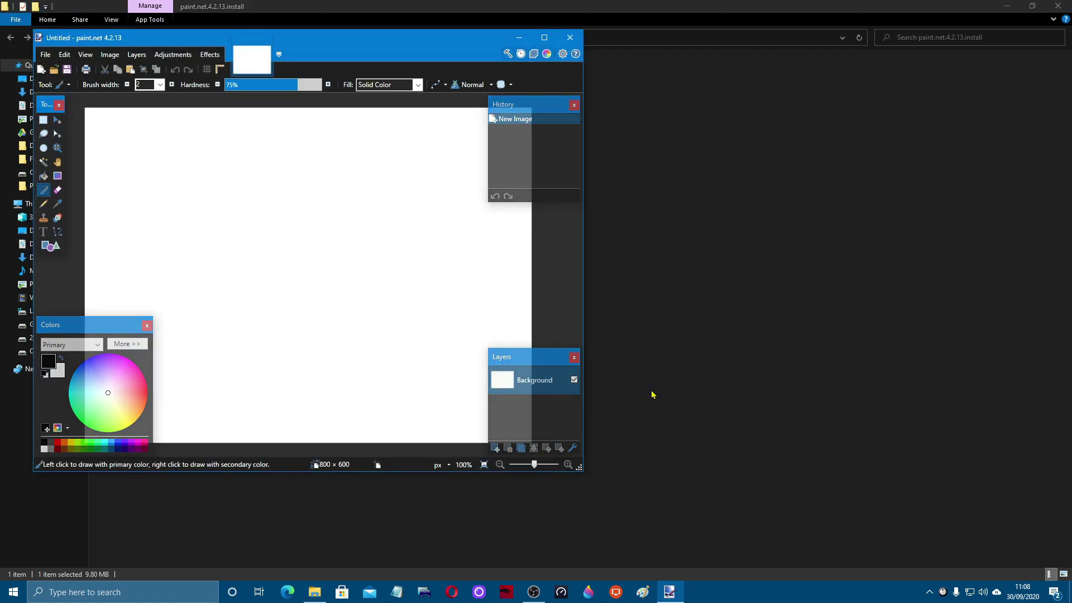
Step: Close File Explorer and install the paint.net 4.2.14 beta update now, letting paint.net close
{"action": "left_click", "coordinate": [1059, 8]}
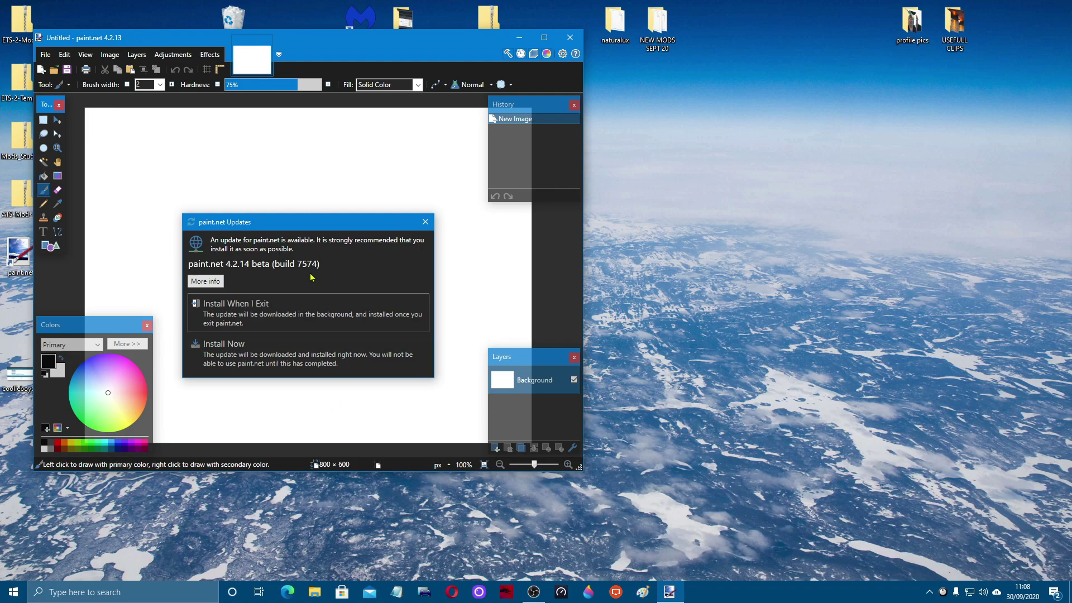
{"action": "left_click", "coordinate": [296, 359]}
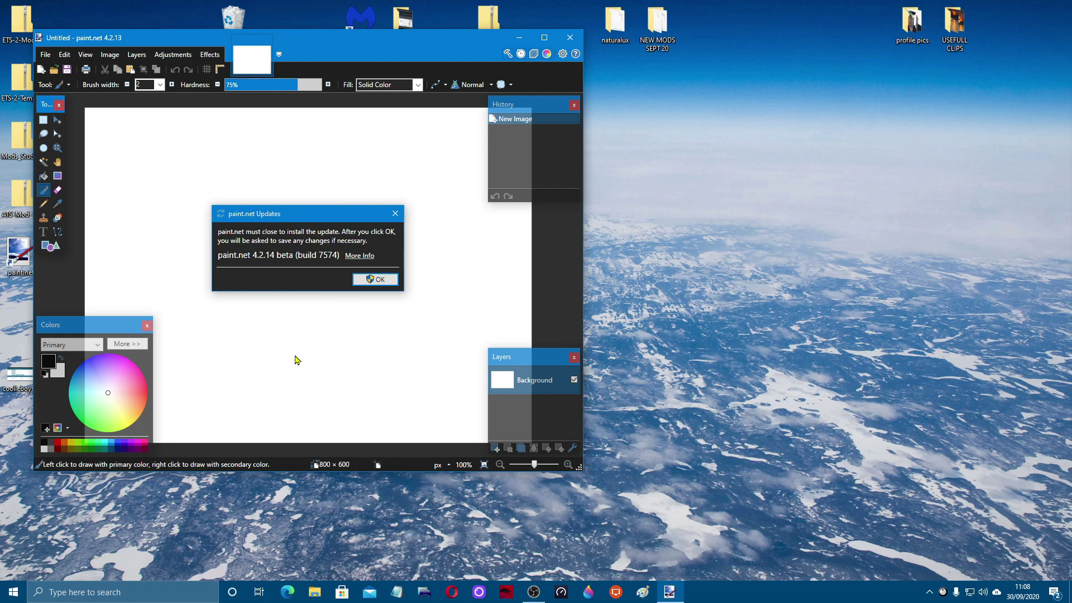
{"action": "left_click", "coordinate": [383, 280]}
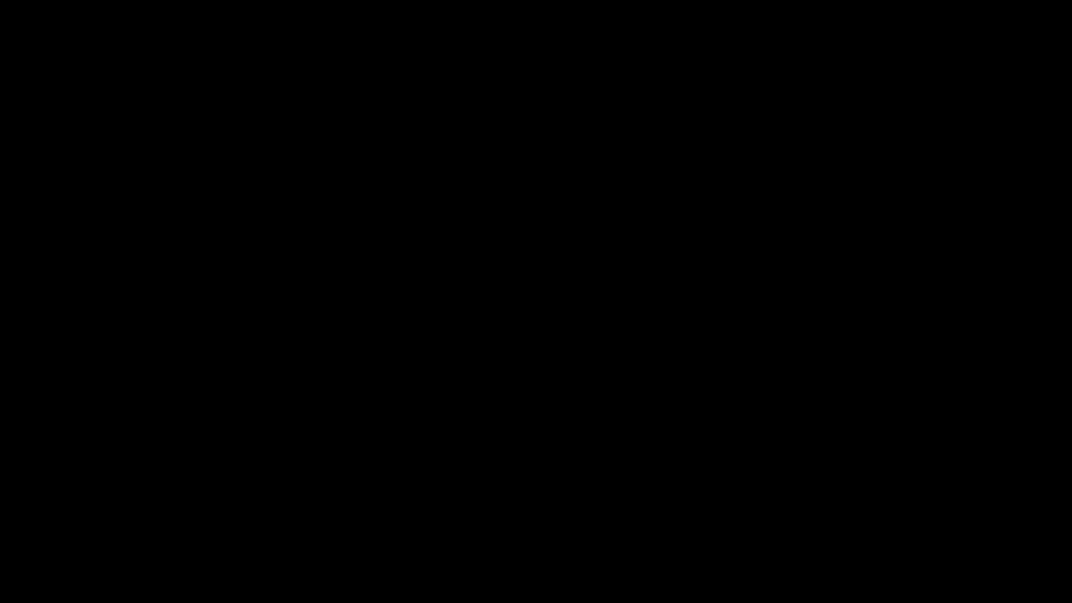
{"action": "left_click", "coordinate": [502, 378]}
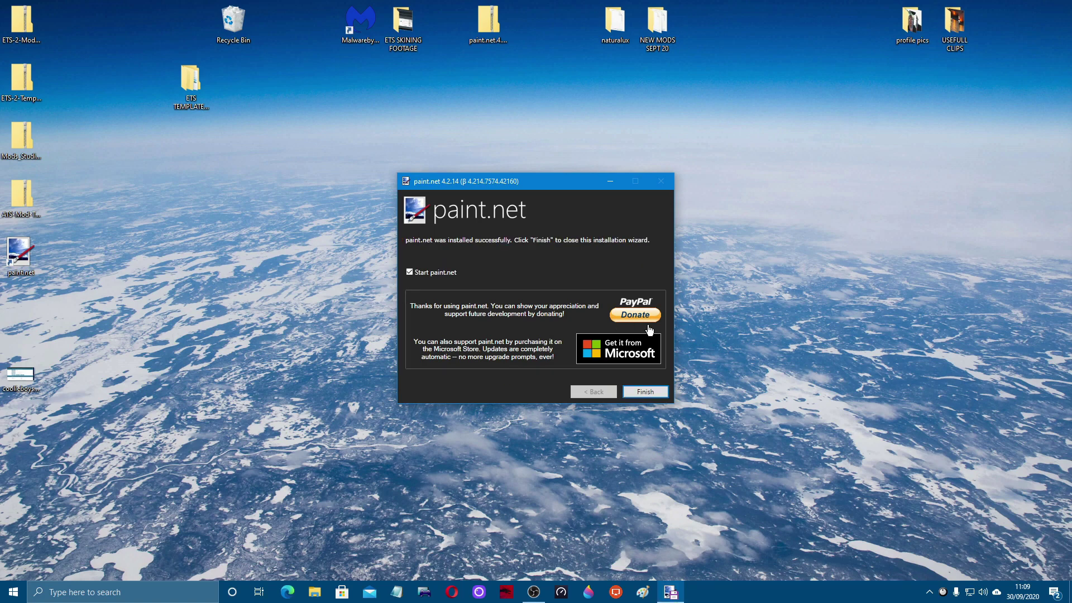
Step: Close the paint.net 4.2.14 installation wizard once the update has installed
{"action": "left_click", "coordinate": [645, 392]}
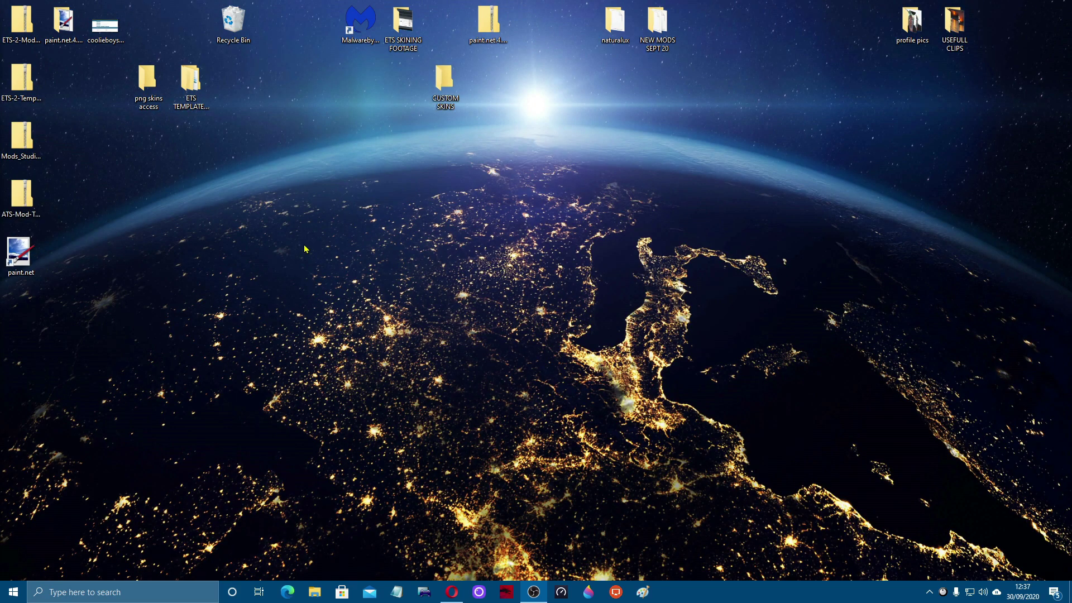
Step: Browse to the DAF XF 105 template folder and open Cabin A (Super Space).png in paint.net
{"action": "double_click", "coordinate": [192, 84]}
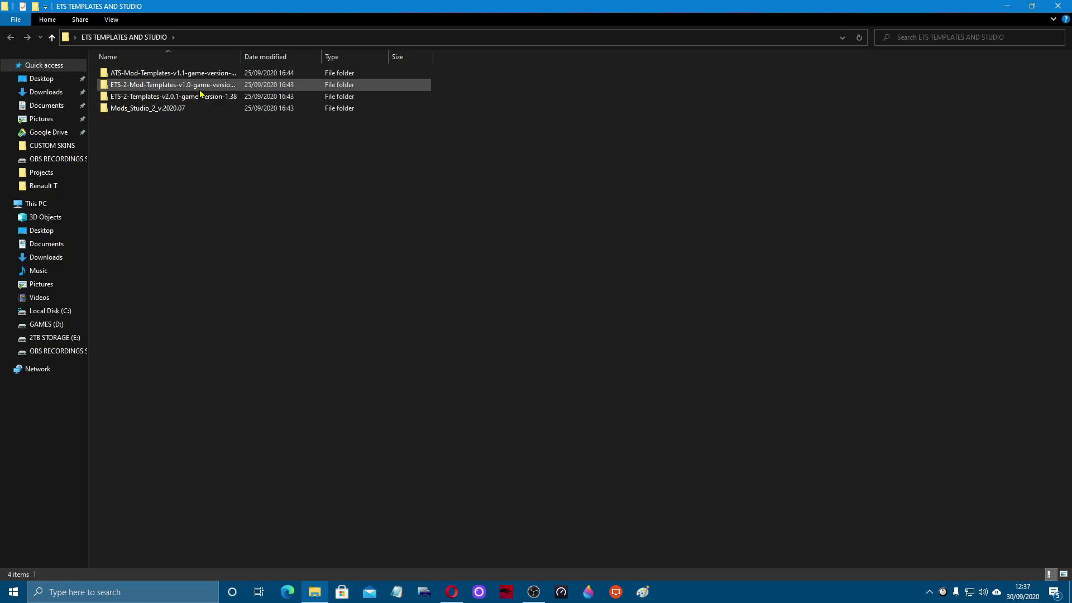
{"action": "double_click", "coordinate": [214, 98]}
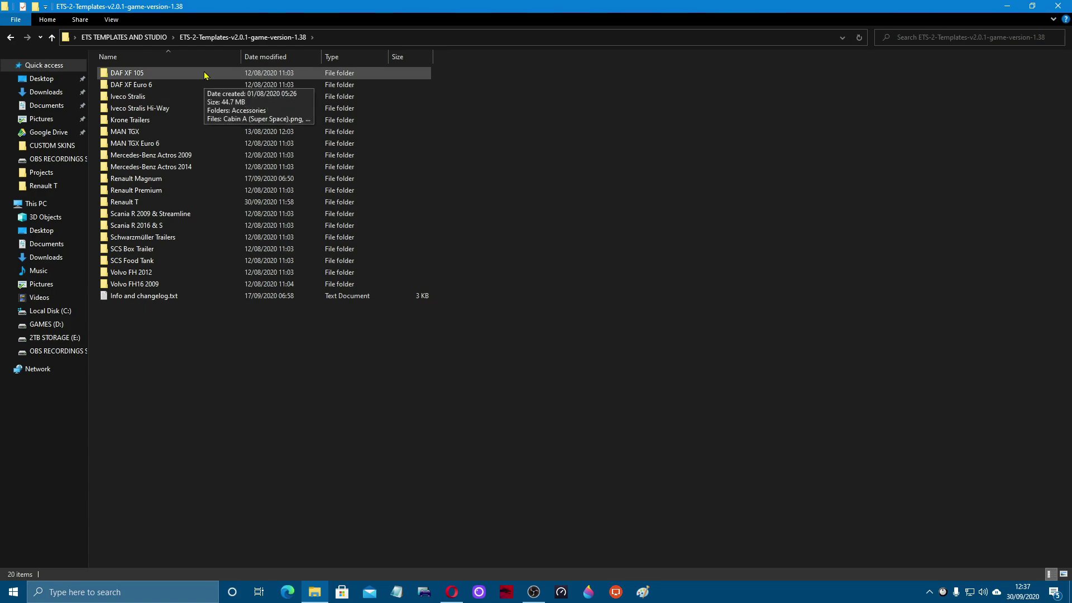
{"action": "double_click", "coordinate": [205, 76]}
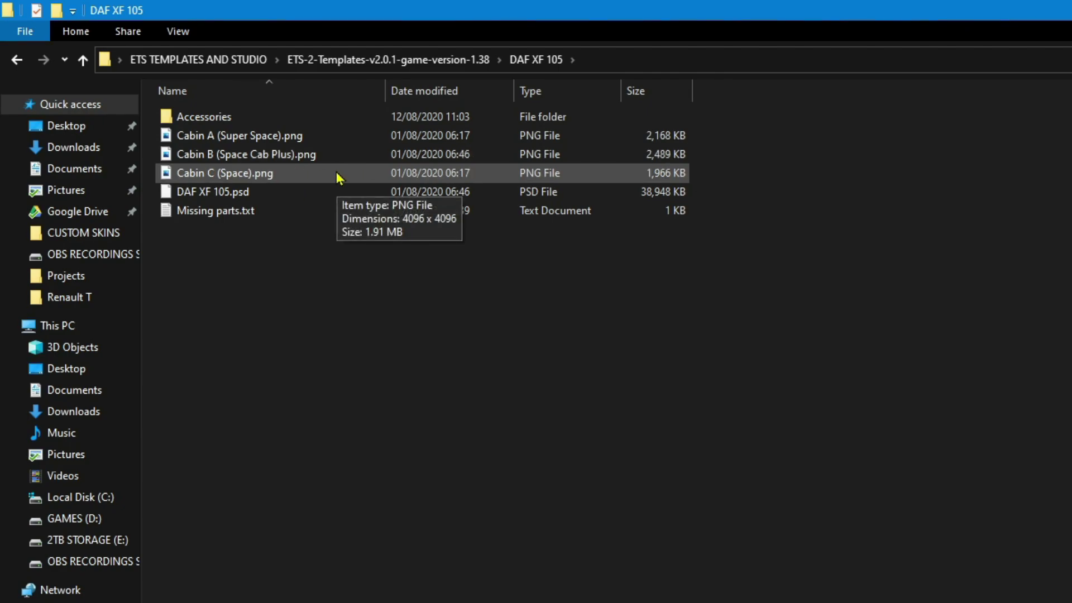
{"action": "double_click", "coordinate": [343, 137]}
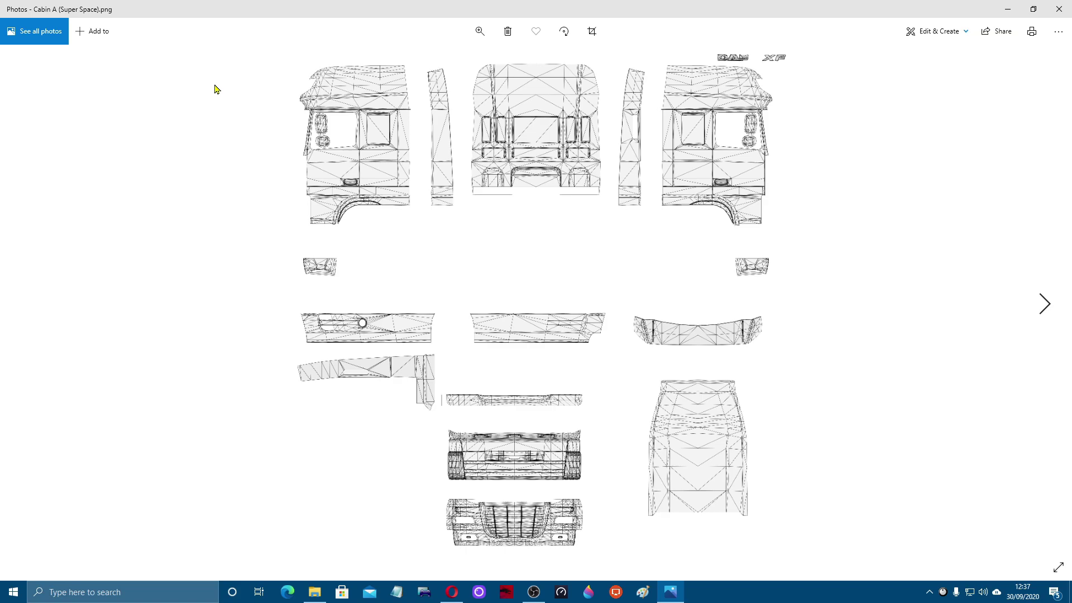
{"action": "left_click", "coordinate": [1057, 9]}
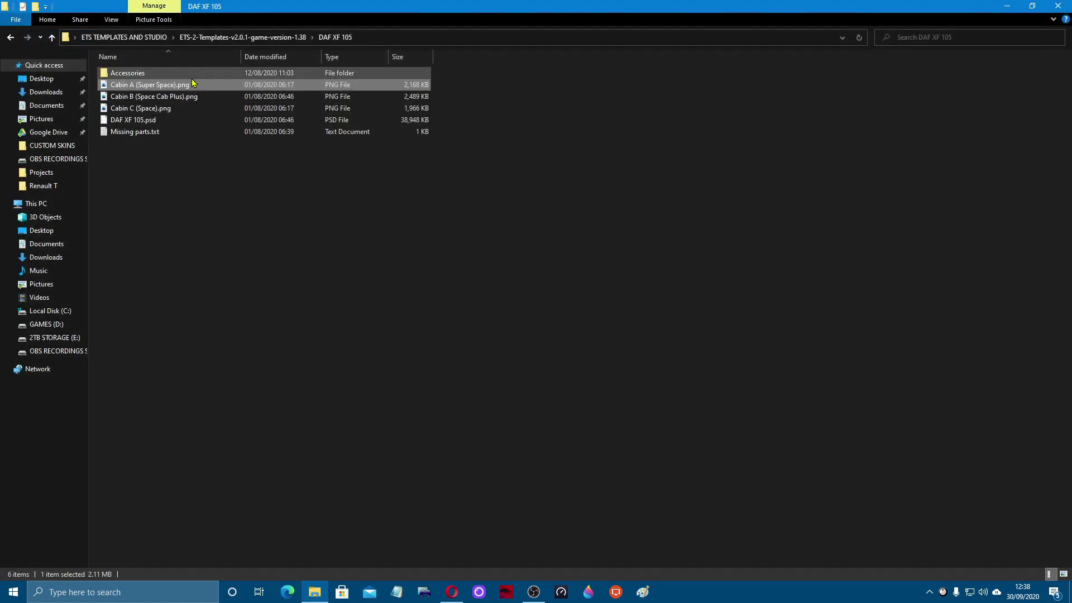
{"action": "right_click", "coordinate": [220, 88]}
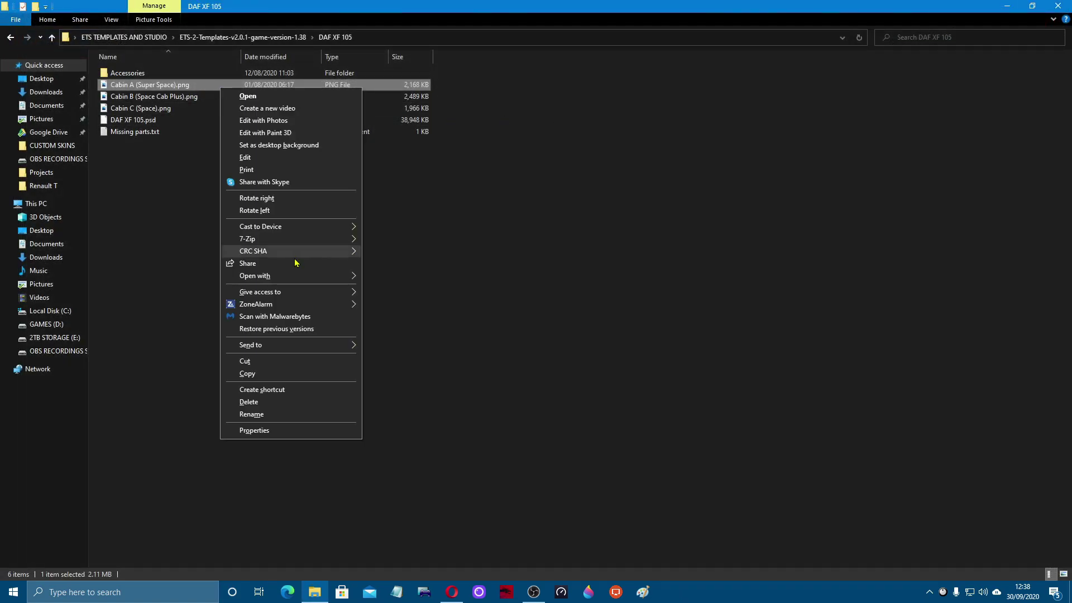
{"action": "mouse_move", "coordinate": [346, 280]}
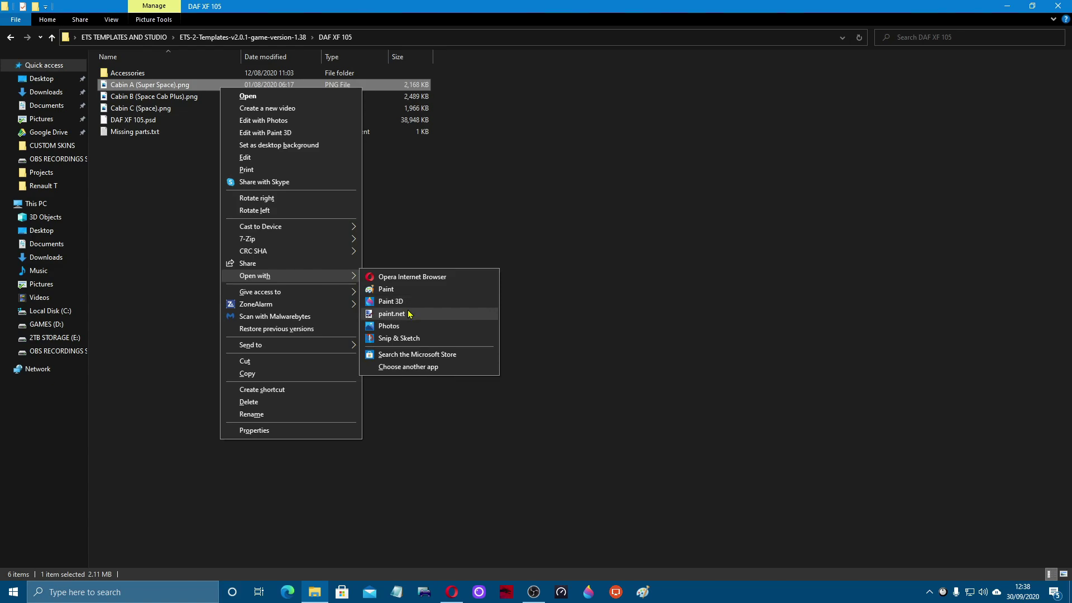
{"action": "left_click", "coordinate": [401, 314]}
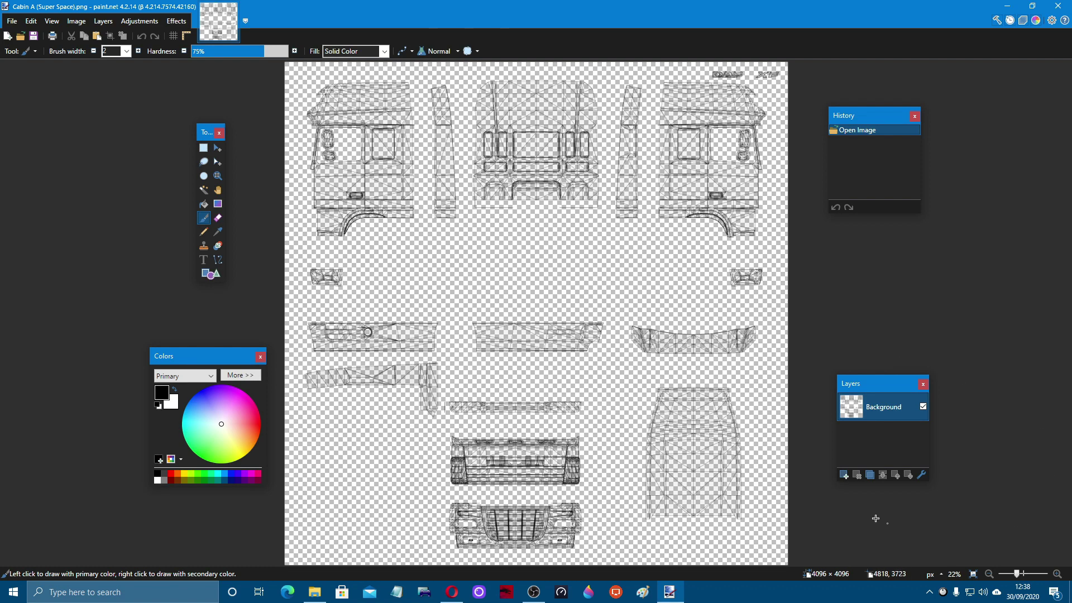
Step: Add a new layer above the cabin template and name it VISION
{"action": "left_click", "coordinate": [844, 475]}
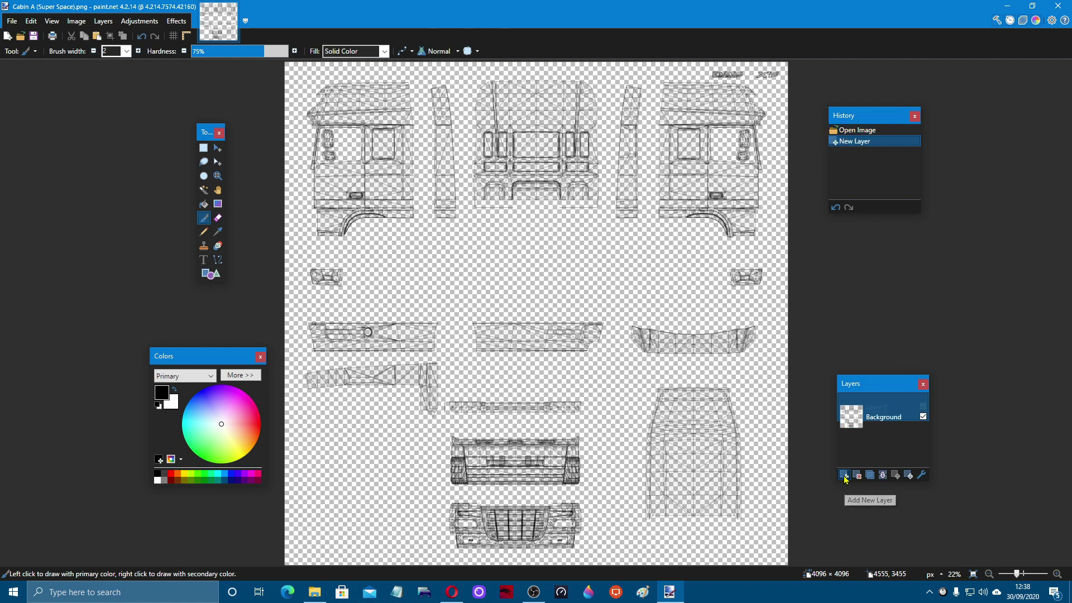
{"action": "left_click", "coordinate": [921, 476]}
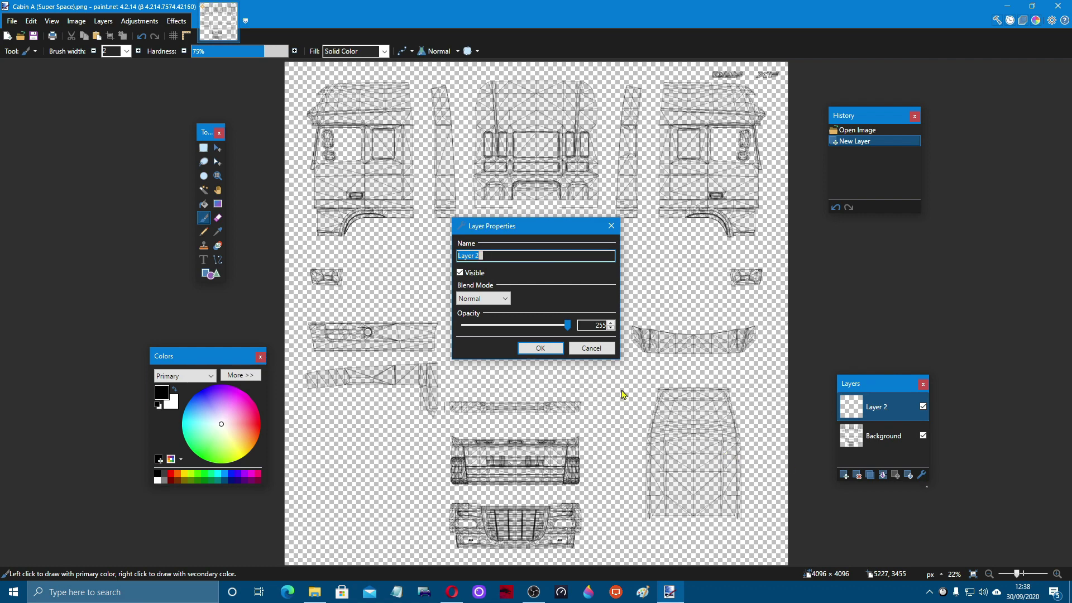
{"action": "type", "text": "VISION"}
{"action": "key", "text": "Return"}
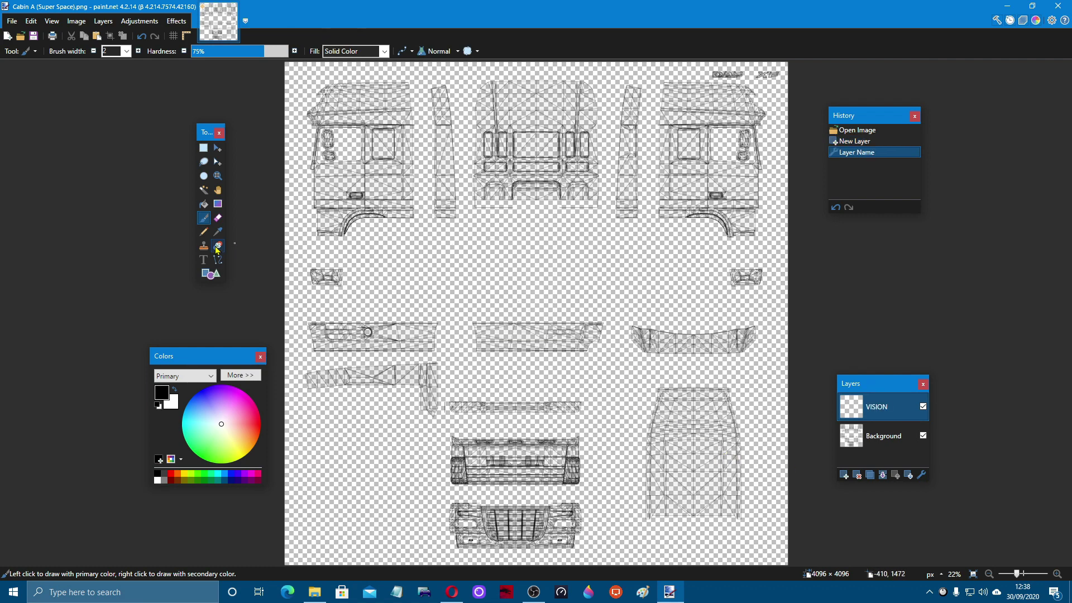
{"action": "left_click", "coordinate": [204, 204]}
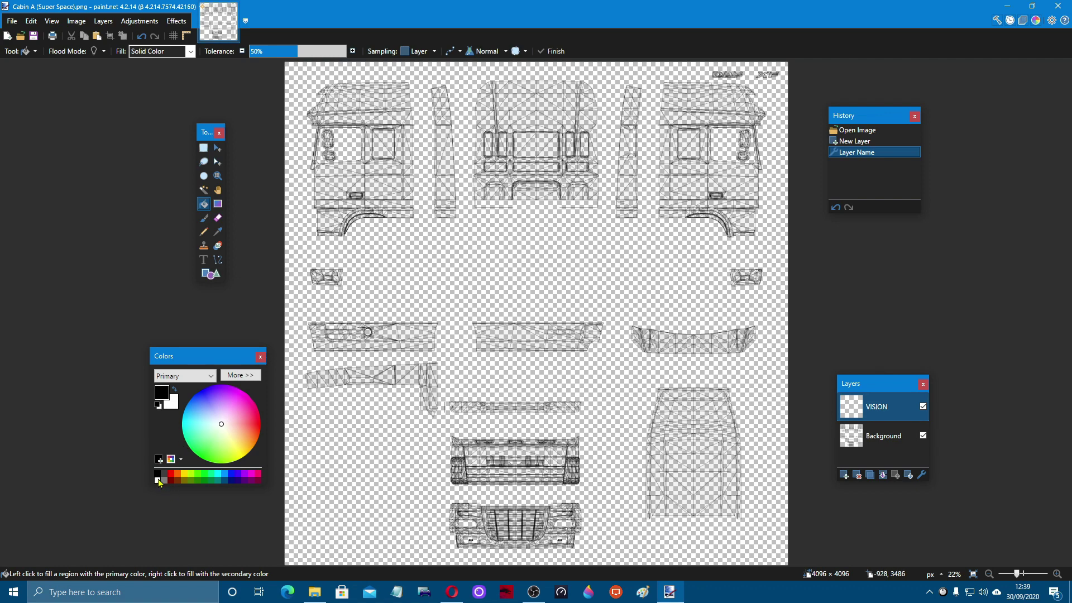
Step: Fill VISION with white, set its opacity to 69, and move it below Background
{"action": "left_click", "coordinate": [157, 480]}
{"action": "left_click", "coordinate": [531, 286]}
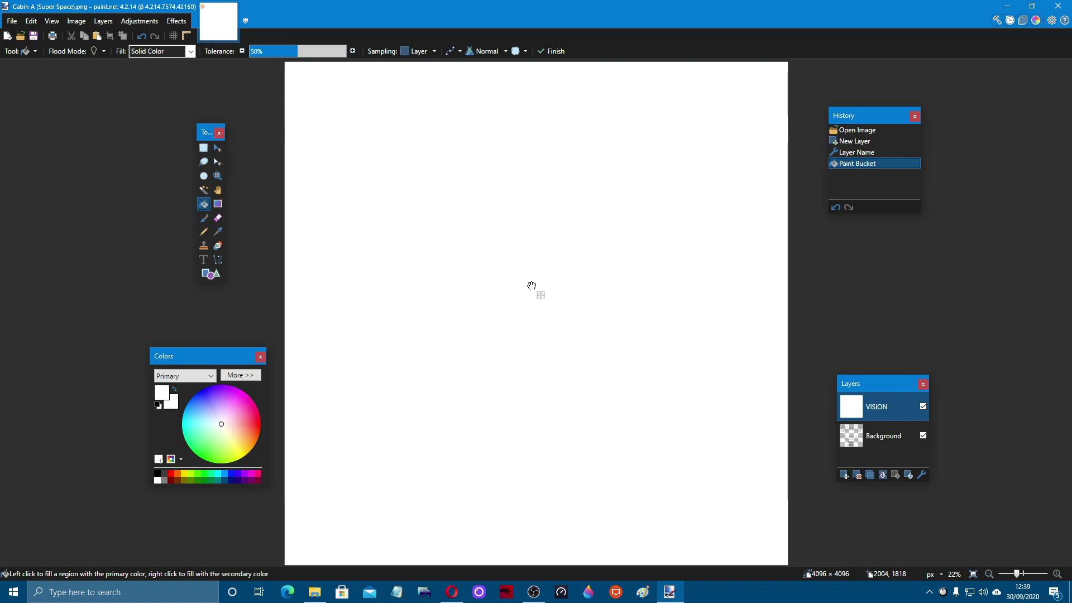
{"action": "double_click", "coordinate": [884, 411]}
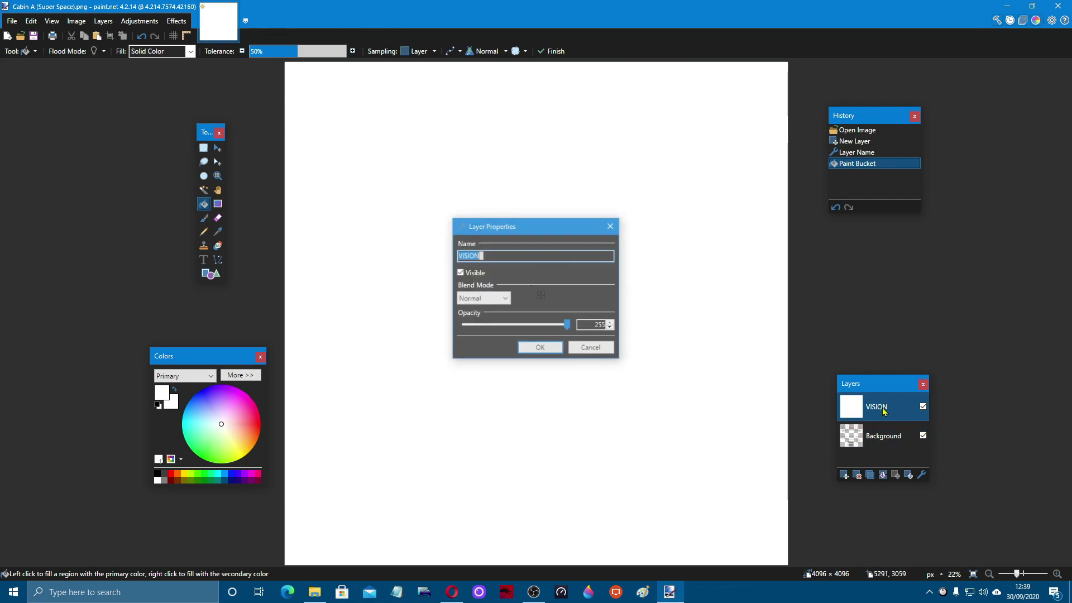
{"action": "left_click", "coordinate": [569, 326]}
{"action": "mouse_move", "coordinate": [569, 326]}
{"action": "left_mouse_down"}
{"action": "mouse_move", "coordinate": [493, 326]}
{"action": "mouse_move", "coordinate": [573, 326]}
{"action": "left_mouse_up"}
{"action": "left_click", "coordinate": [543, 349]}
{"action": "left_click_drag", "start_coordinate": [891, 409], "coordinate": [890, 458]}
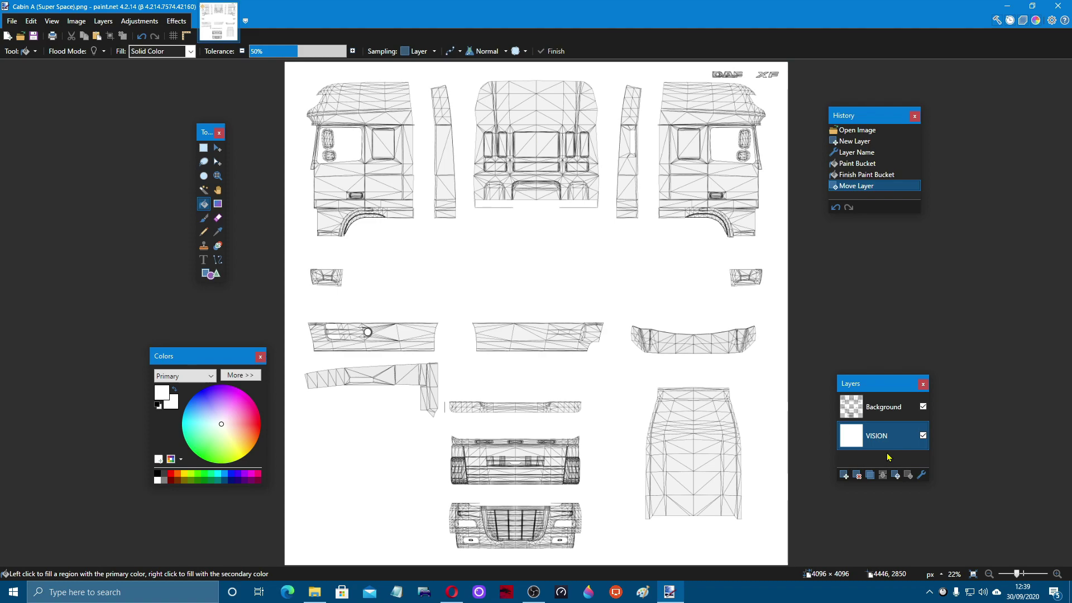
Step: Add a top layer named BASE and bucket-fill it bright green
{"action": "left_click", "coordinate": [844, 475]}
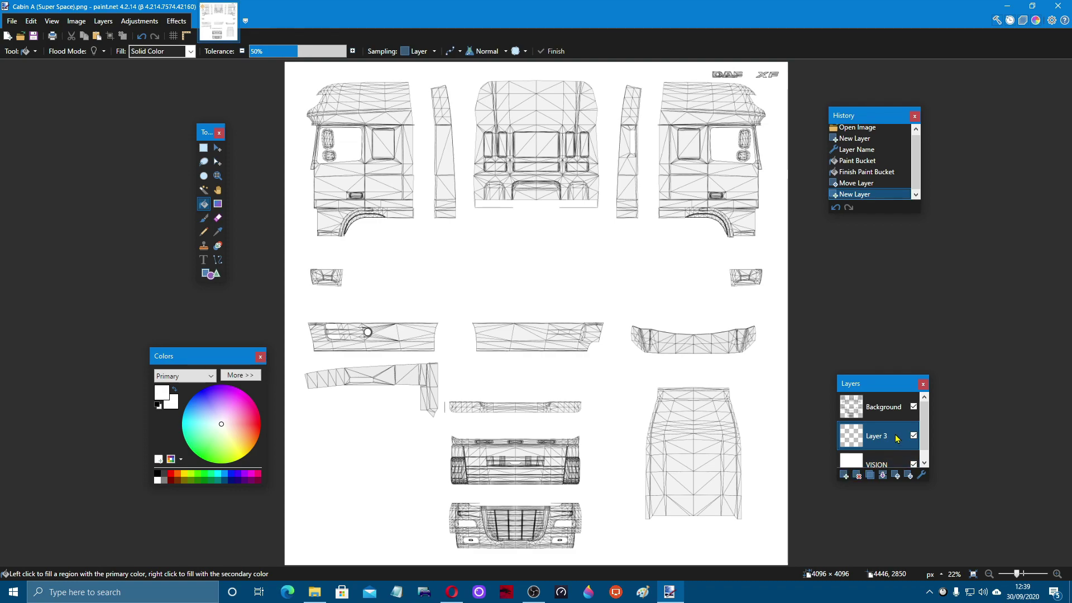
{"action": "left_click_drag", "start_coordinate": [897, 438], "coordinate": [885, 390]}
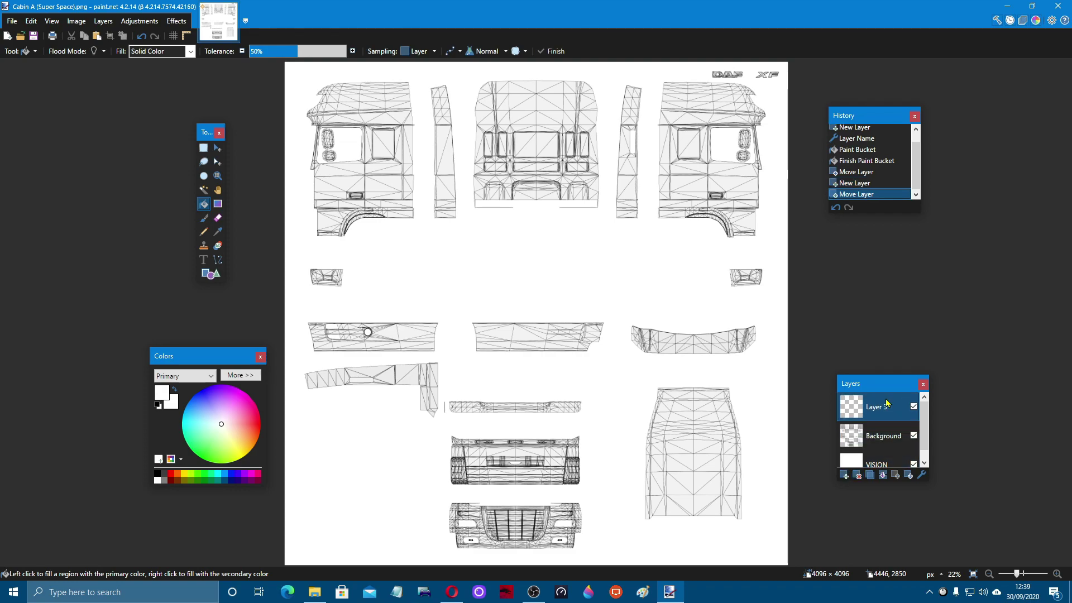
{"action": "left_click", "coordinate": [921, 476]}
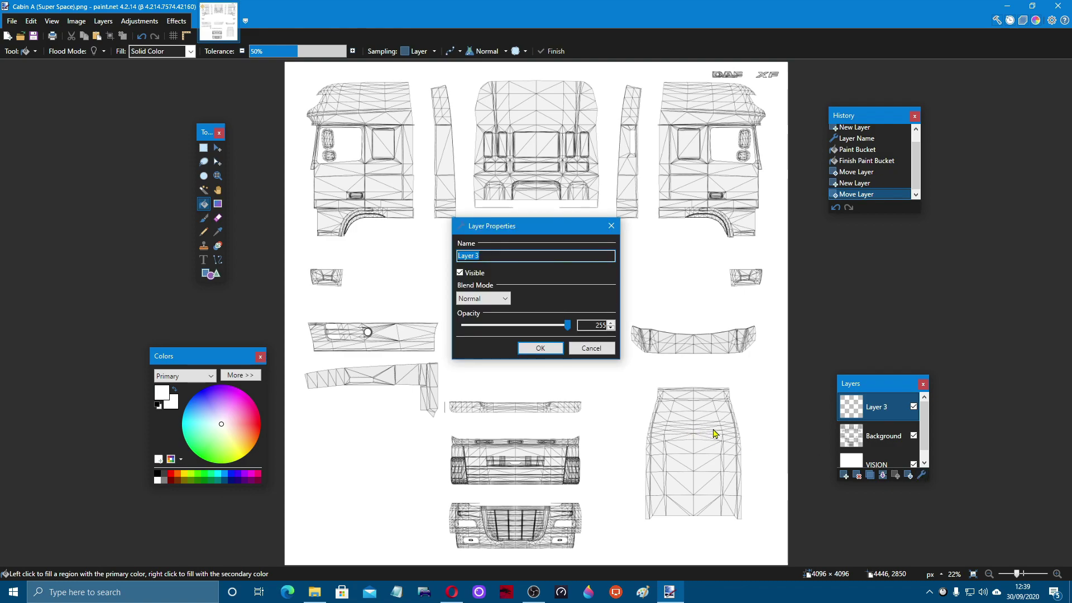
{"action": "type", "text": "BASE"}
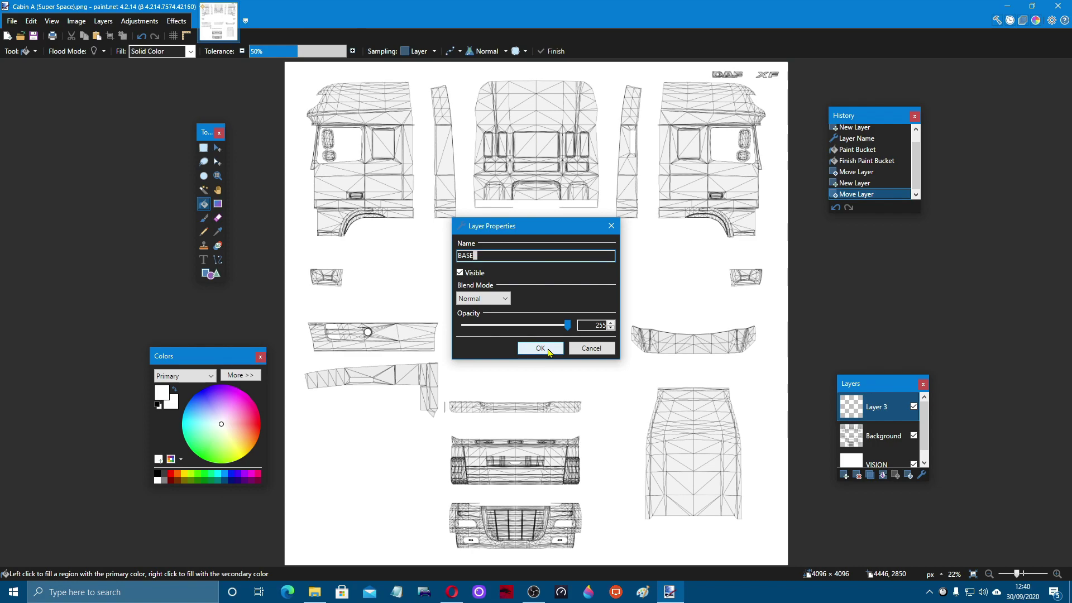
{"action": "left_click", "coordinate": [541, 348]}
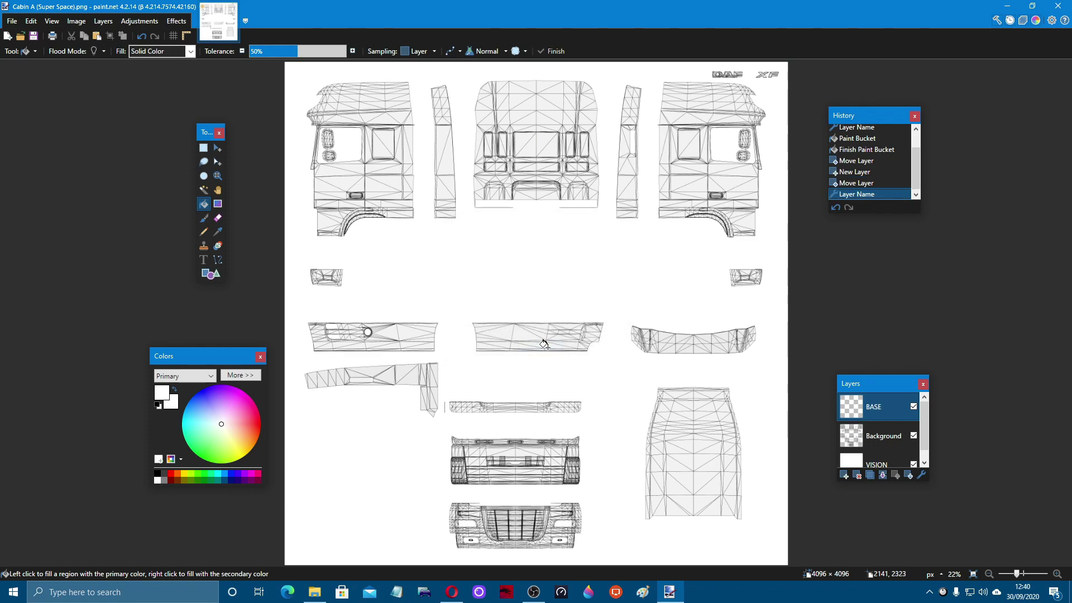
{"action": "left_click", "coordinate": [212, 457]}
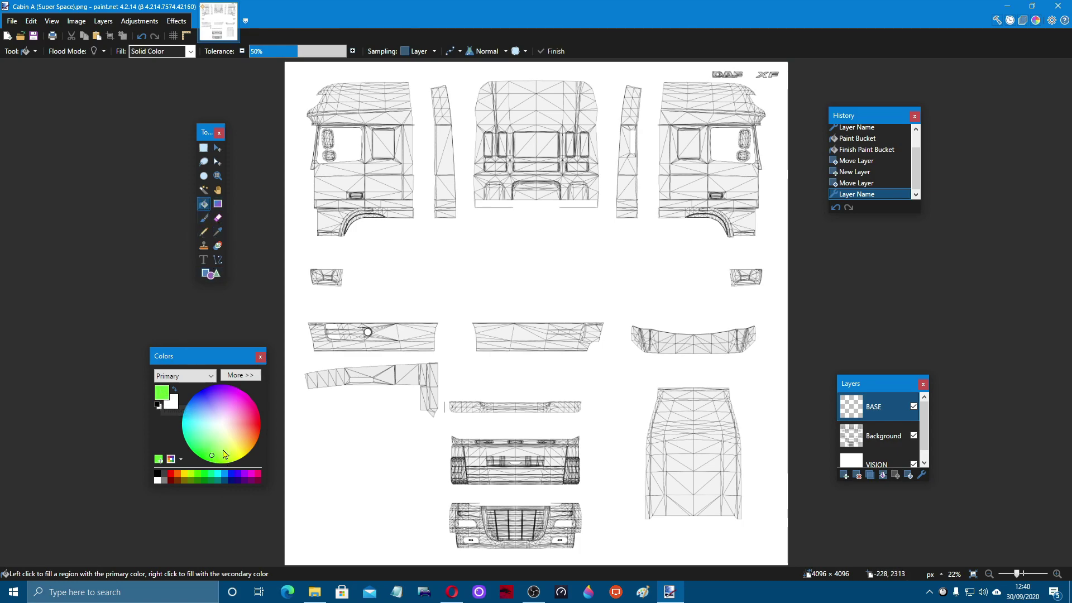
{"action": "left_click", "coordinate": [531, 288]}
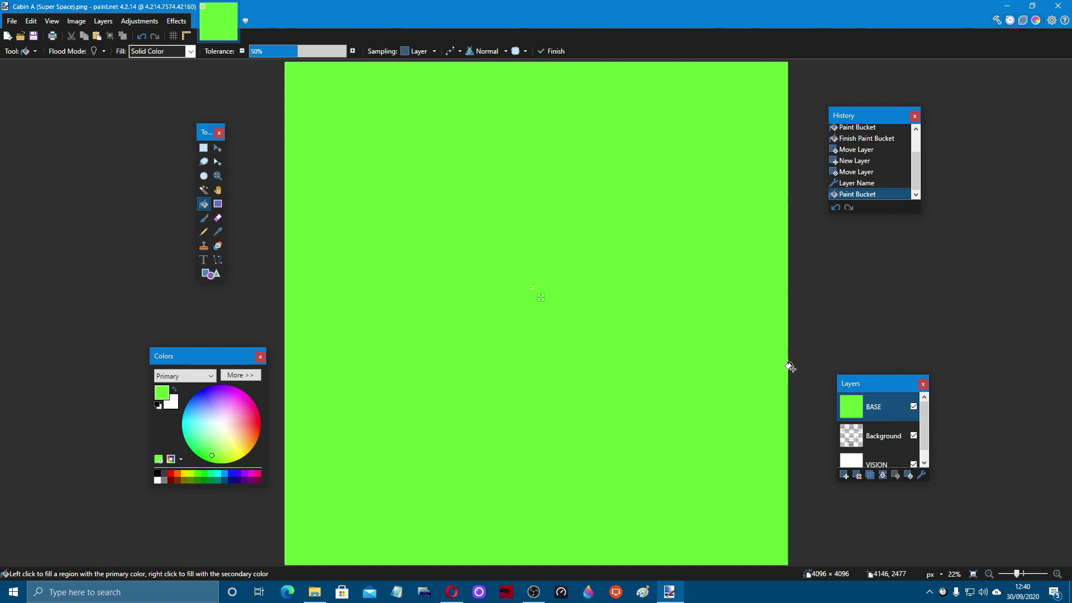
Step: Try a BASE opacity change, cancel it, and hide the green BASE layer
{"action": "double_click", "coordinate": [874, 408]}
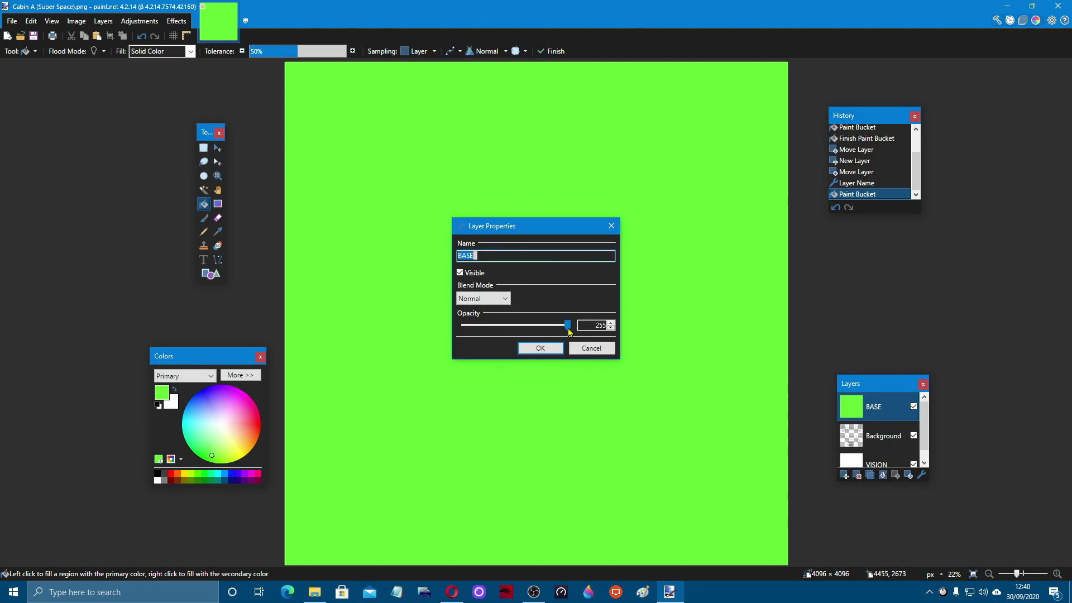
{"action": "mouse_move", "coordinate": [570, 329]}
{"action": "left_mouse_down"}
{"action": "mouse_move", "coordinate": [455, 330]}
{"action": "mouse_move", "coordinate": [571, 328]}
{"action": "left_mouse_up"}
{"action": "key", "text": "Return"}
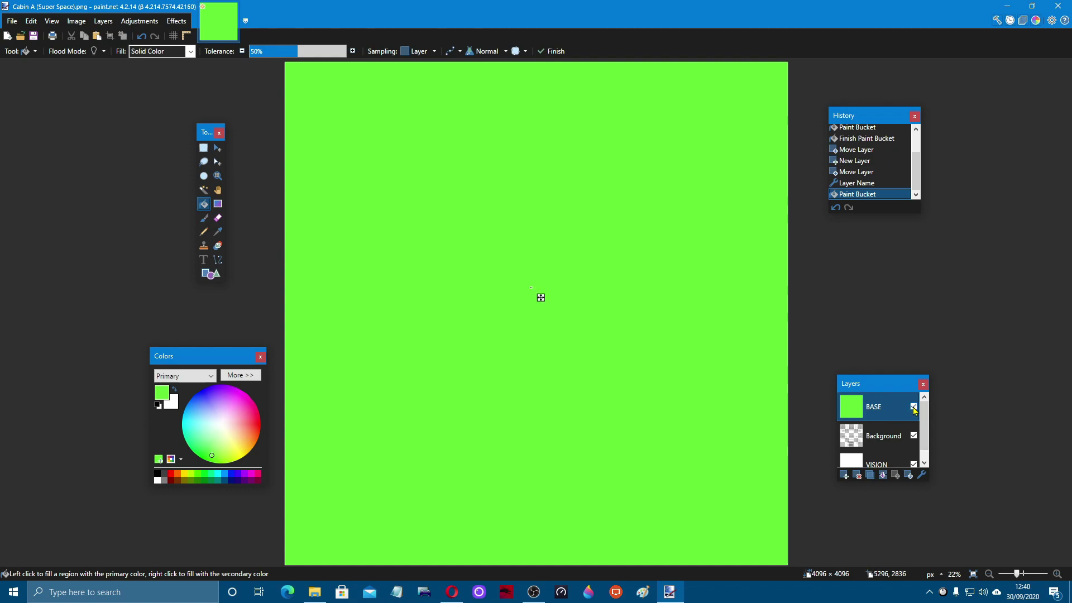
{"action": "left_click", "coordinate": [913, 408]}
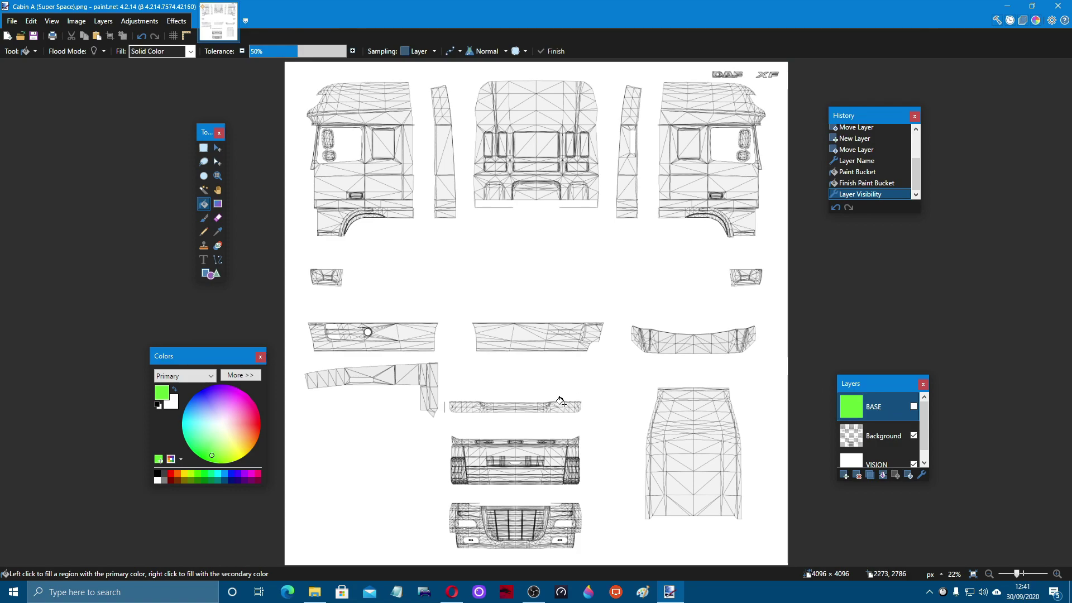
{"action": "left_click", "coordinate": [315, 591]}
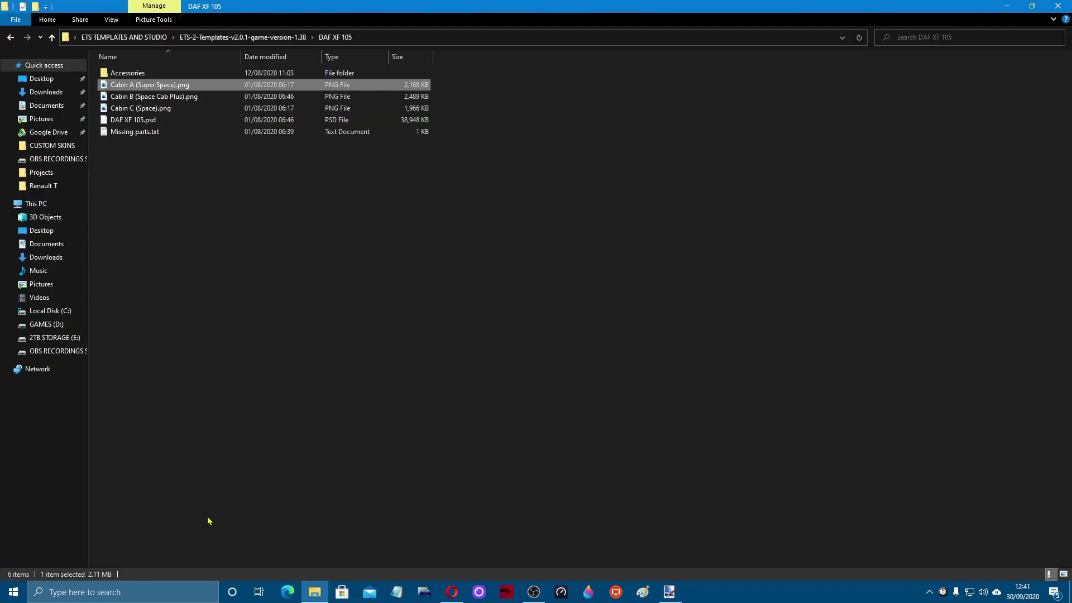
Step: Copy the wolf logo PNG from Downloads to the clipboard, then close File Explorer
{"action": "left_click", "coordinate": [53, 92]}
{"action": "left_click", "coordinate": [202, 111]}
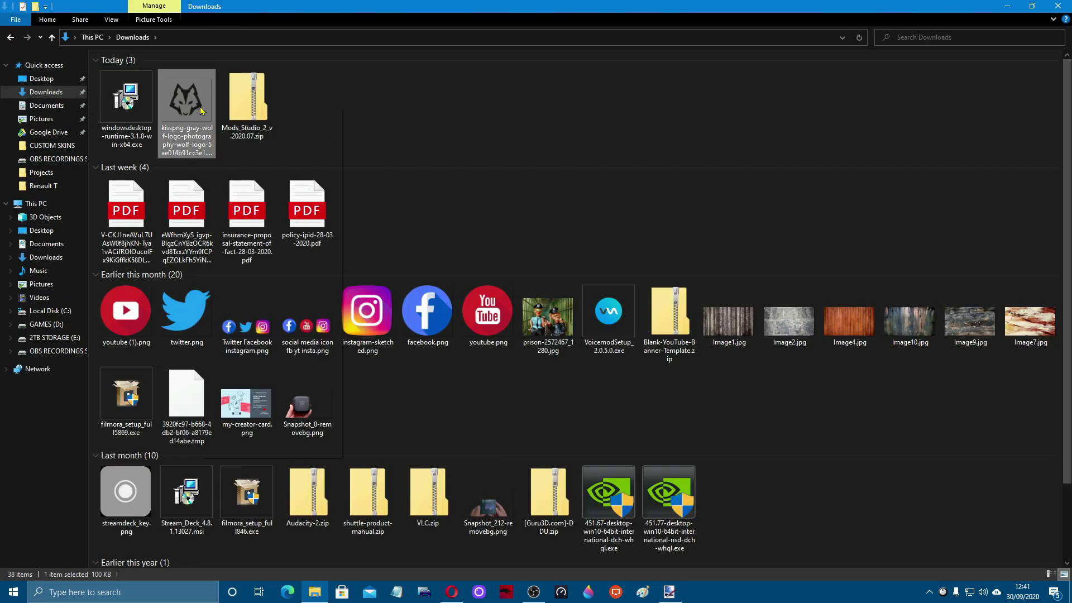
{"action": "right_click", "coordinate": [202, 112]}
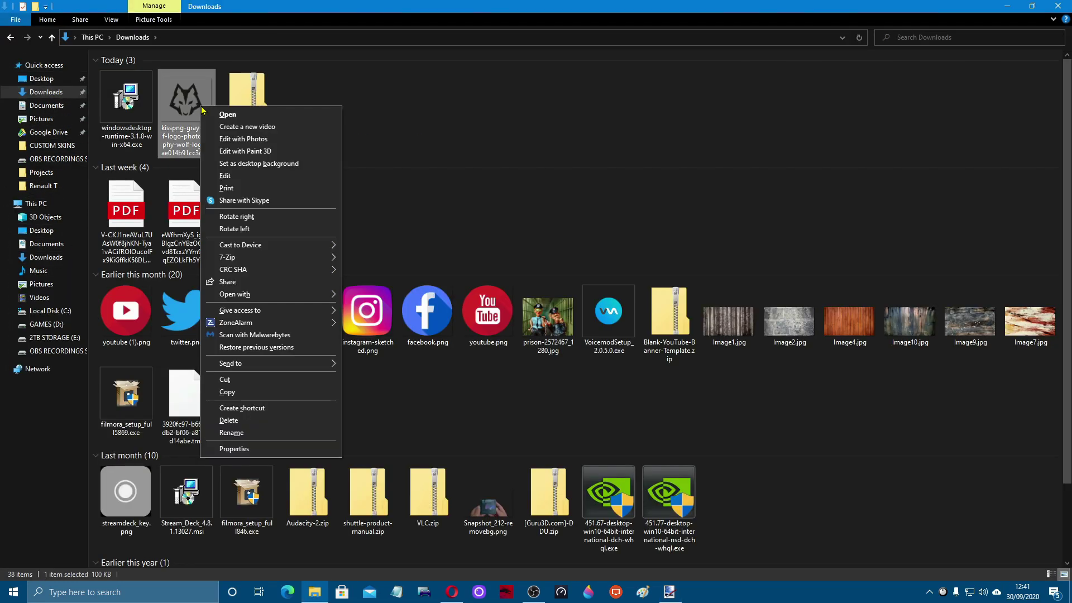
{"action": "left_click", "coordinate": [279, 394]}
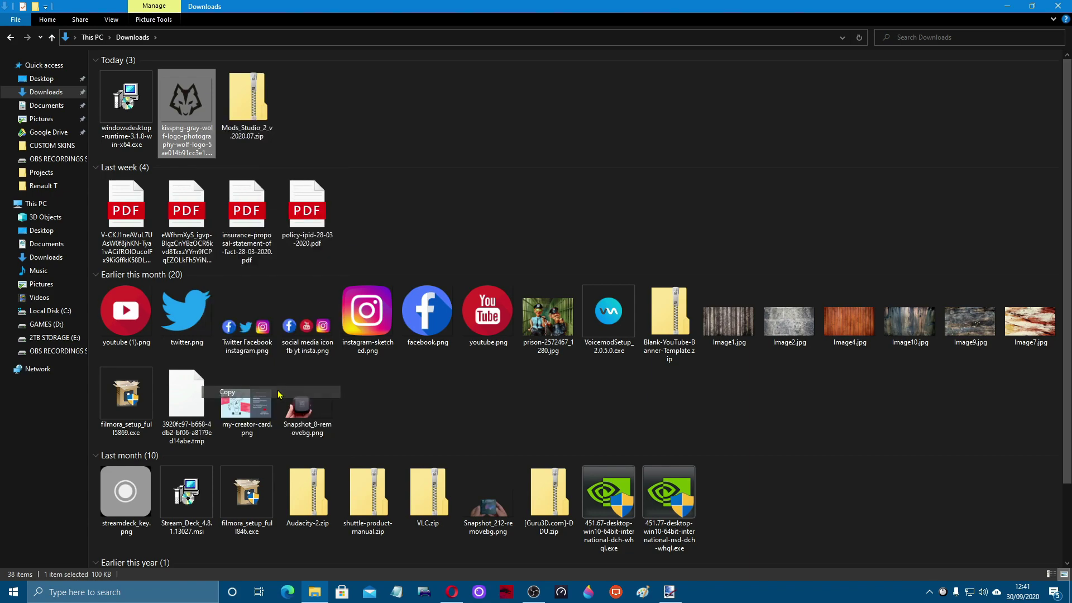
{"action": "left_click", "coordinate": [1058, 6]}
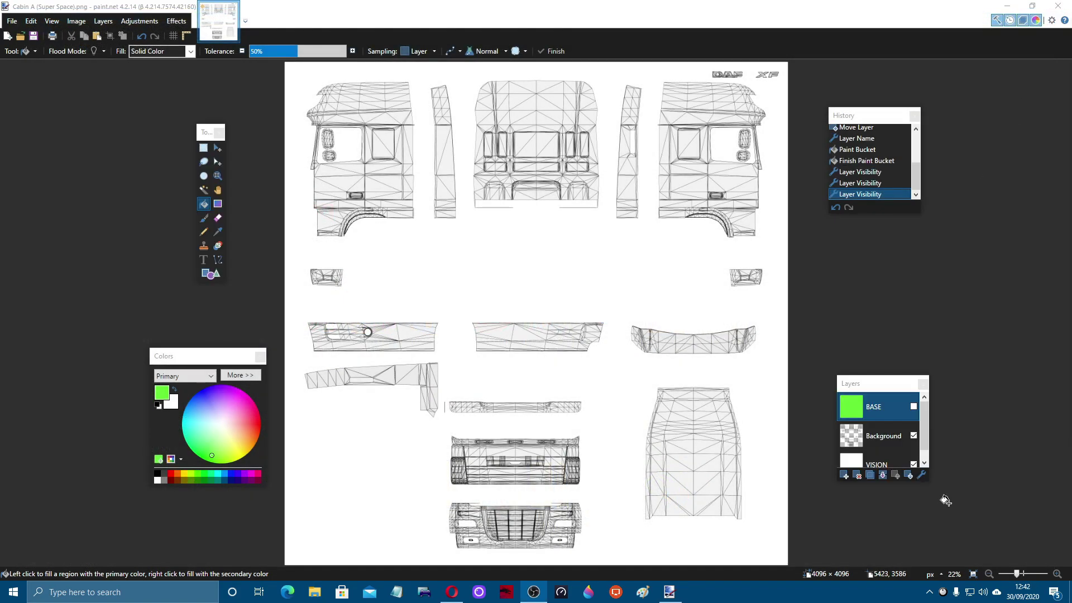
Step: Add a new layer named WOLF above BASE and paste the wolf logo onto it
{"action": "left_click", "coordinate": [845, 477]}
{"action": "left_click", "coordinate": [845, 476]}
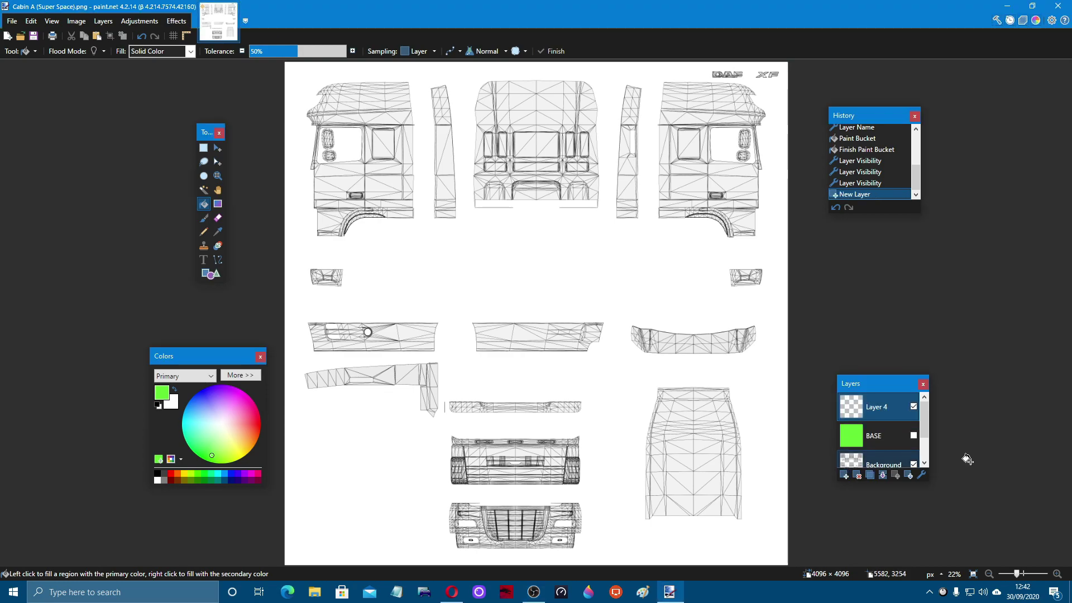
{"action": "left_click", "coordinate": [922, 475]}
{"action": "type", "text": "WOL"}
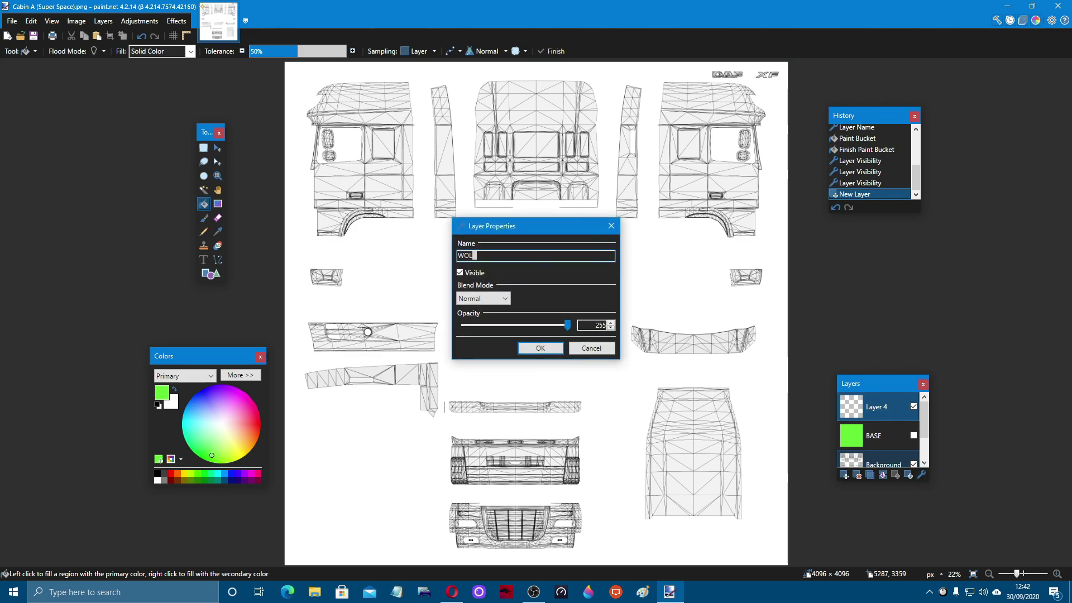
{"action": "key", "text": "Return"}
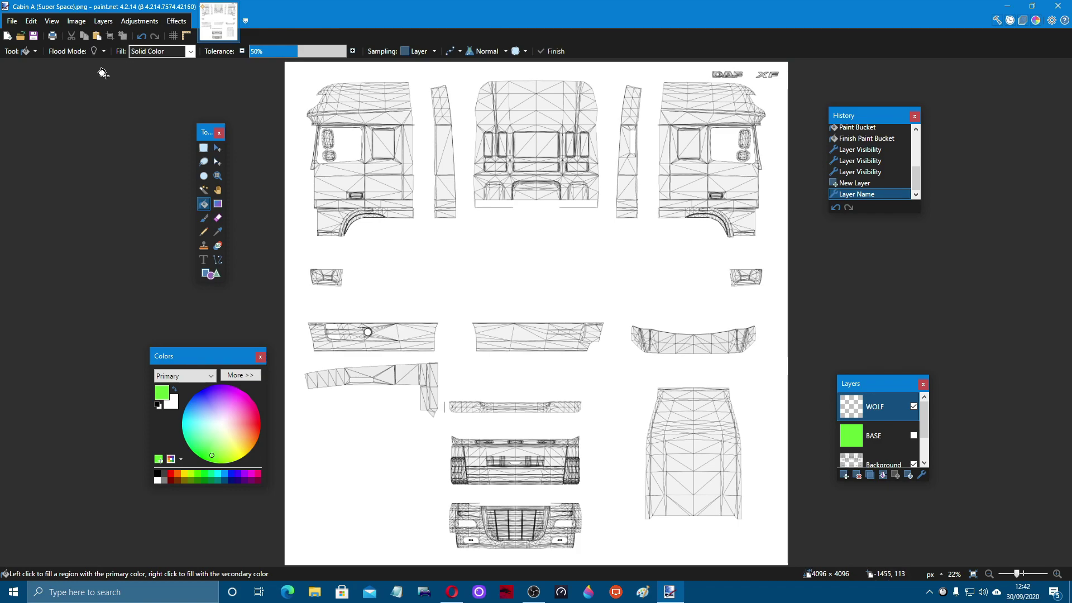
{"action": "left_click", "coordinate": [97, 36]}
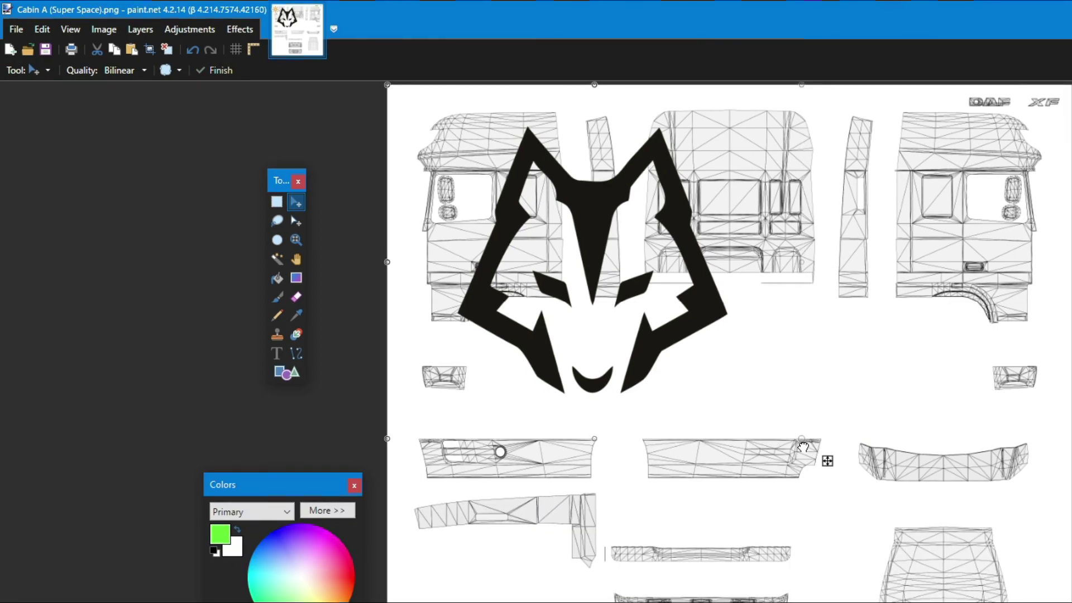
Step: Scale the wolf logo down to 379 × 324 pixels and place it on the left cab door
{"action": "left_click_drag", "start_coordinate": [815, 447], "coordinate": [511, 250]}
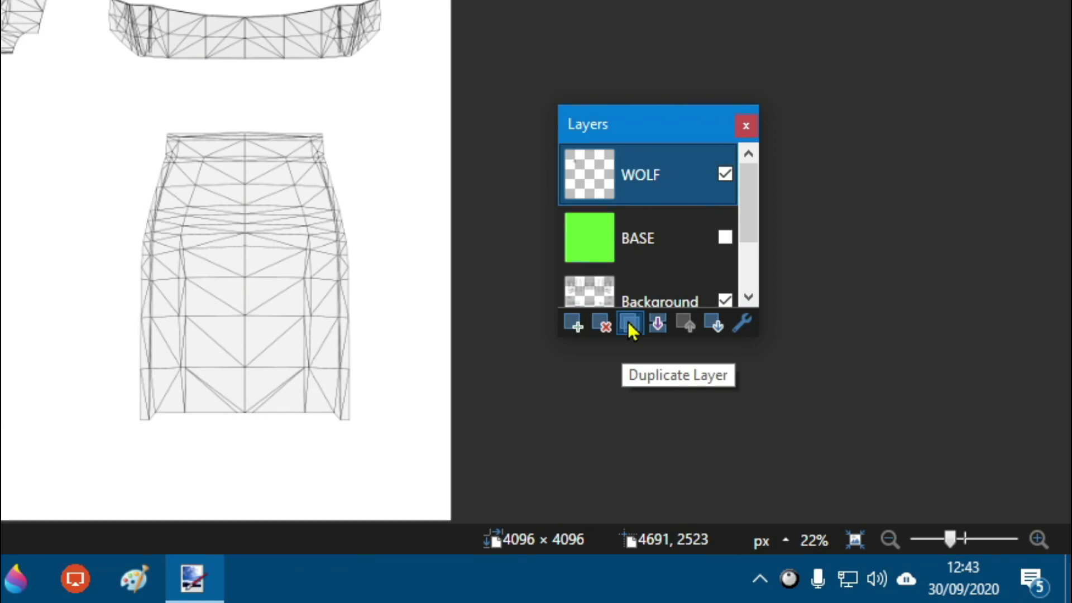
Step: Duplicate the WOLF layer and flip the copy horizontally onto the right cab door
{"action": "left_click", "coordinate": [629, 324]}
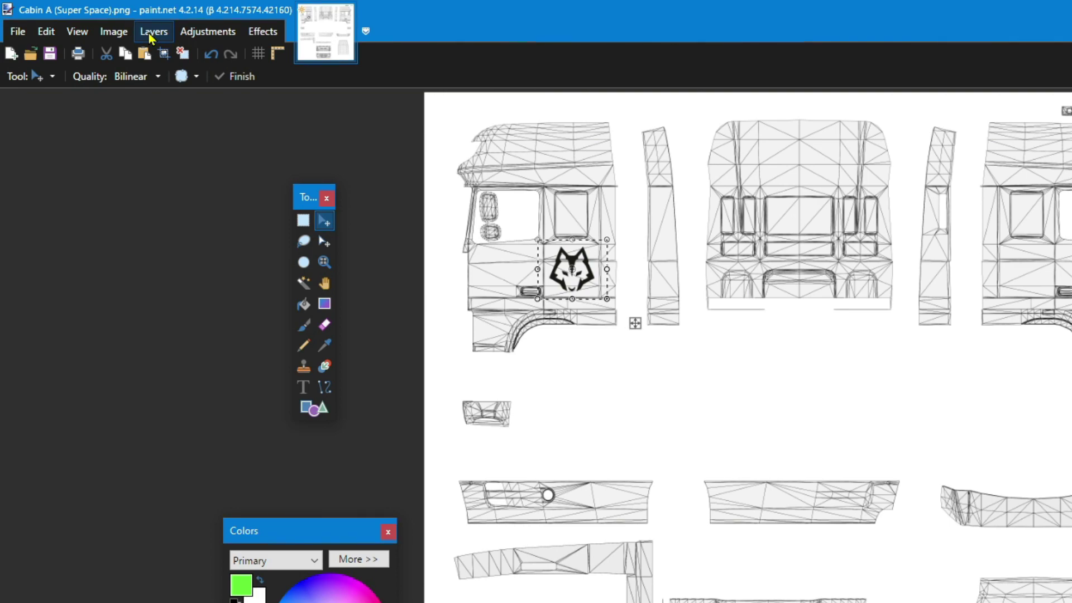
{"action": "left_click", "coordinate": [102, 21]}
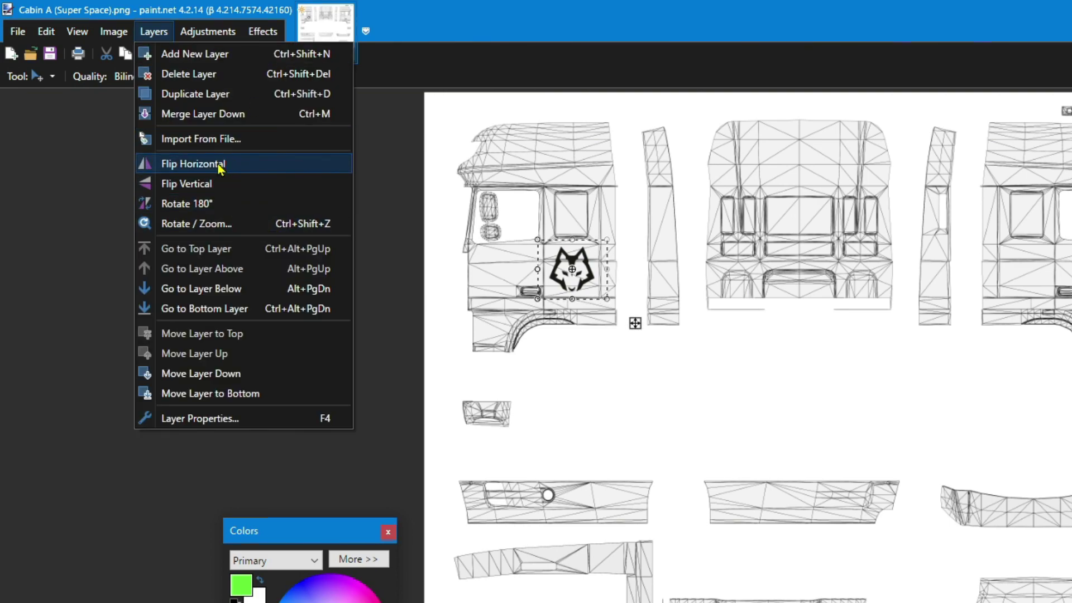
{"action": "left_click", "coordinate": [219, 164]}
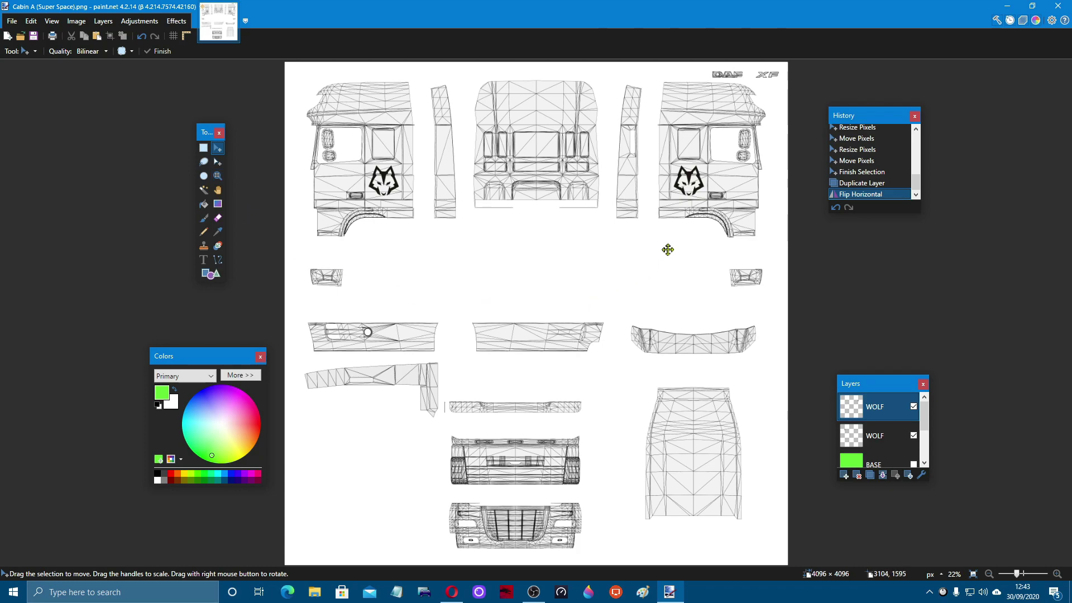